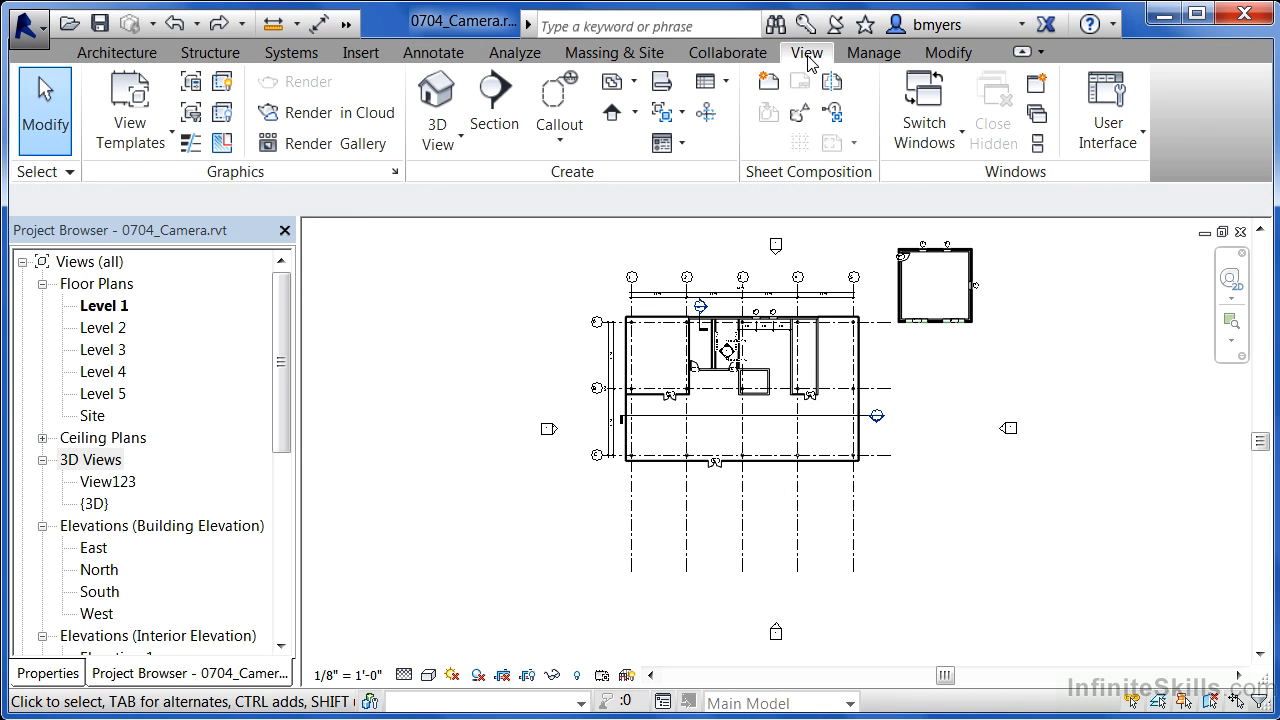
Place a perspective camera at a 5' 6" offset from Level 1, outside the building's lower-right corner, aimed diagonally across the building past its upper-left corner
{"action": "left_click", "coordinate": [437, 146]}
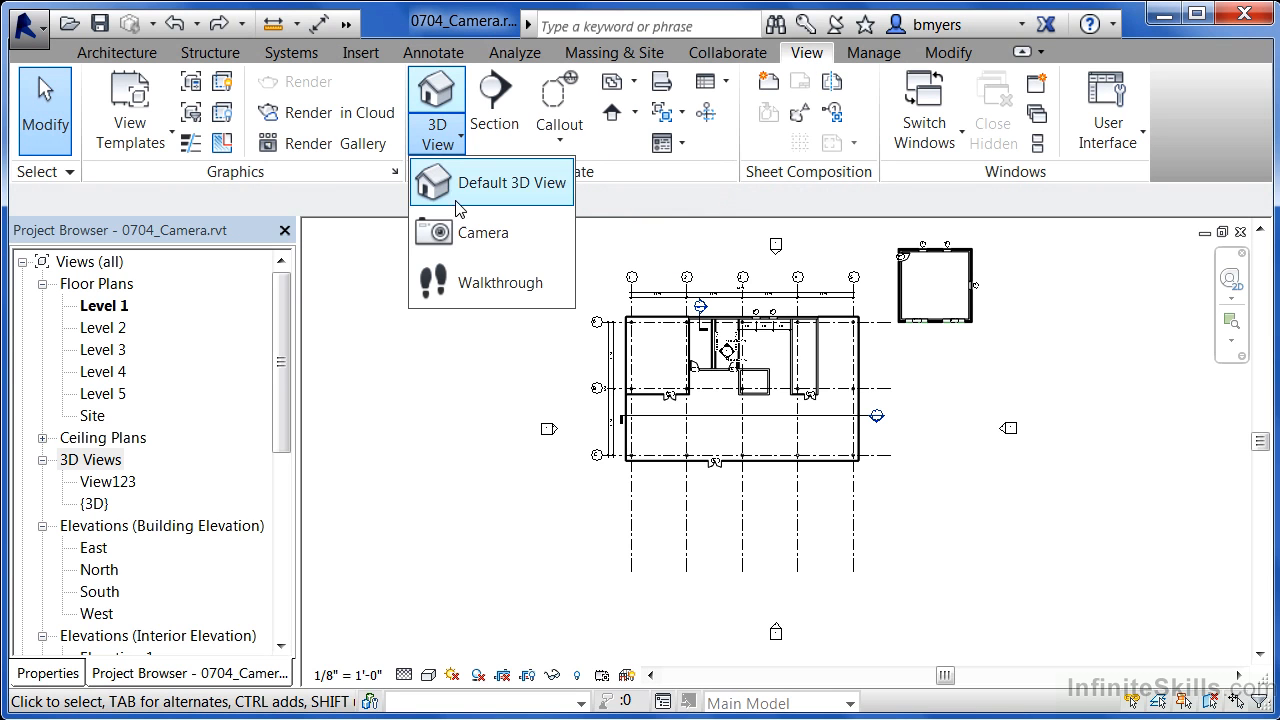
{"action": "left_click", "coordinate": [464, 236]}
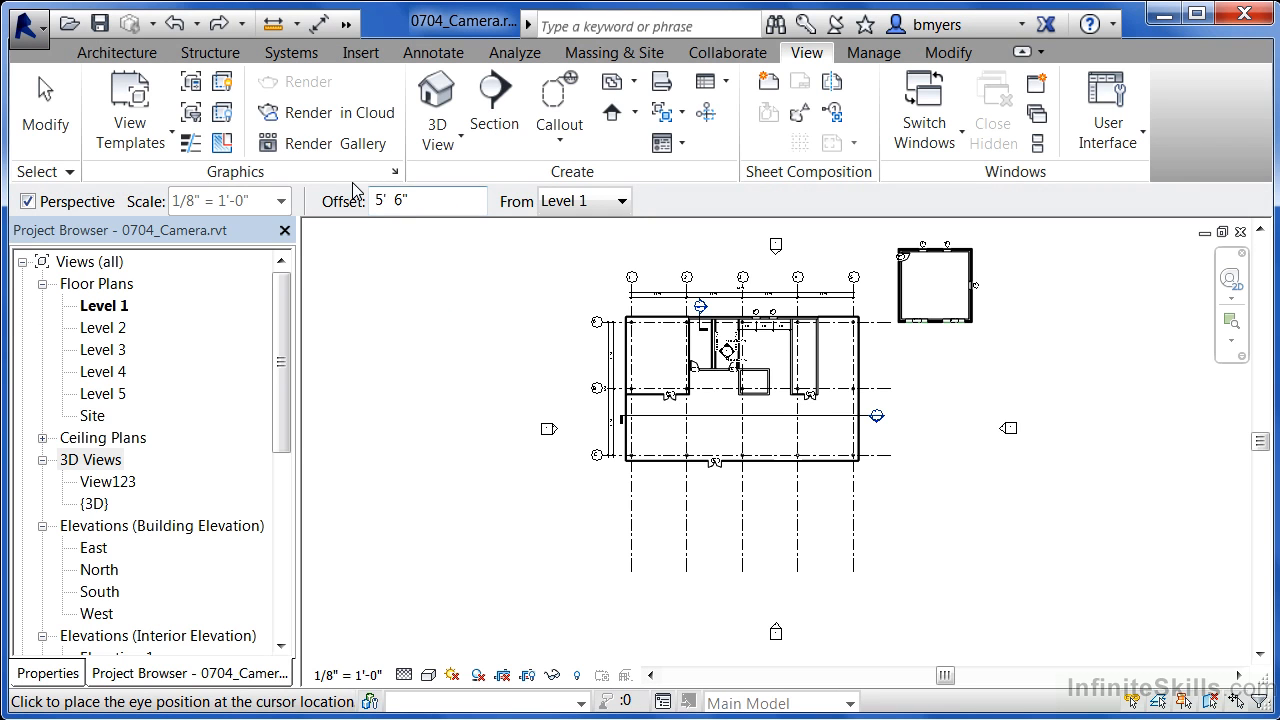
{"action": "left_click", "coordinate": [442, 203]}
{"action": "left_click", "coordinate": [614, 214]}
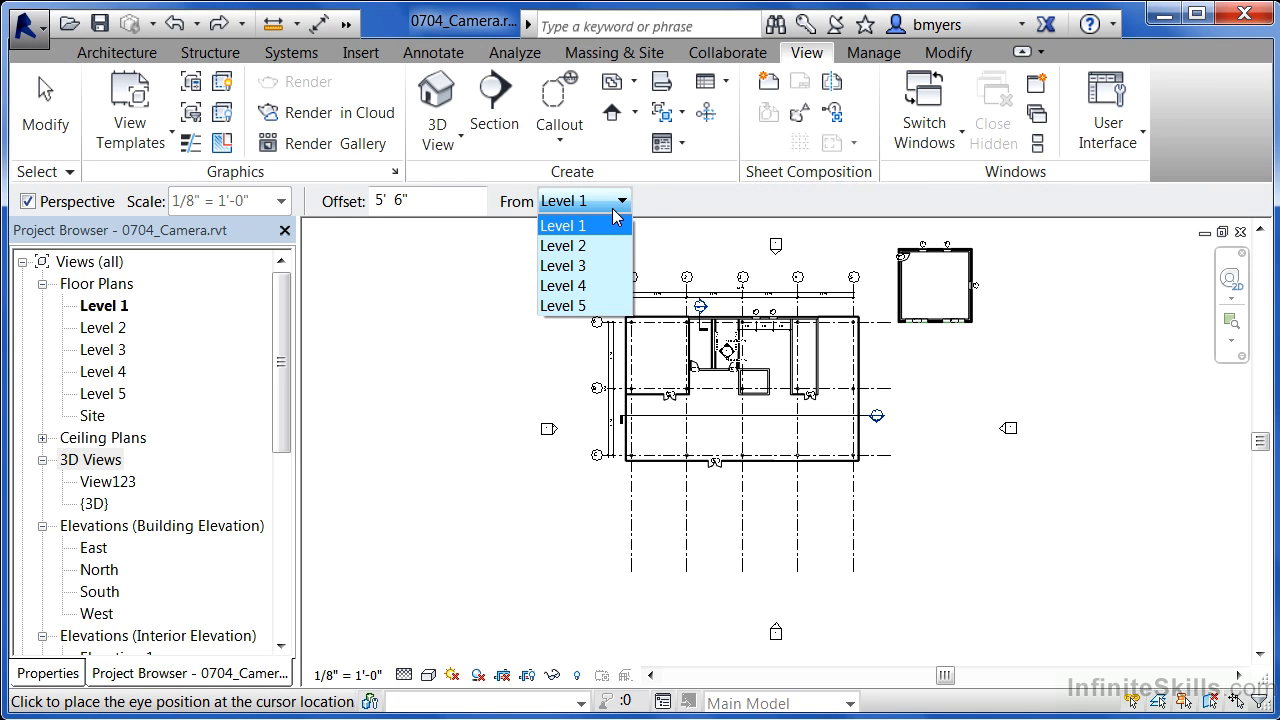
{"action": "left_click", "coordinate": [612, 224]}
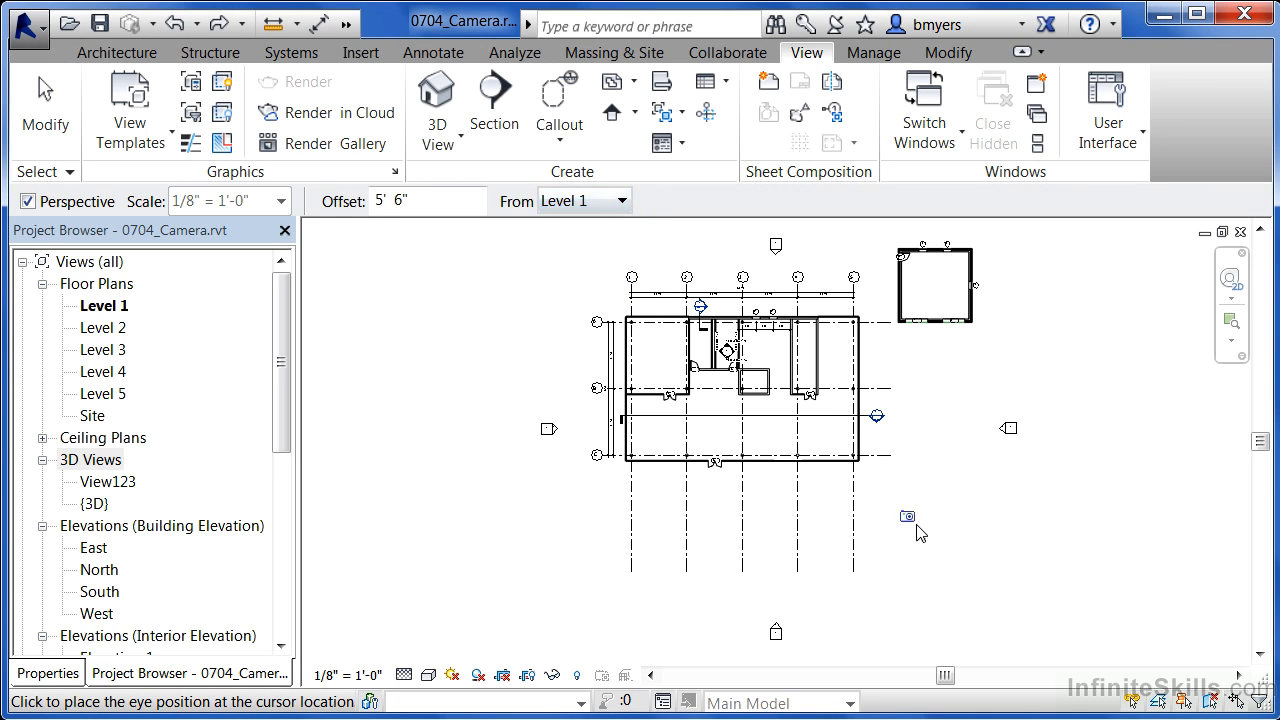
{"action": "left_click", "coordinate": [958, 580]}
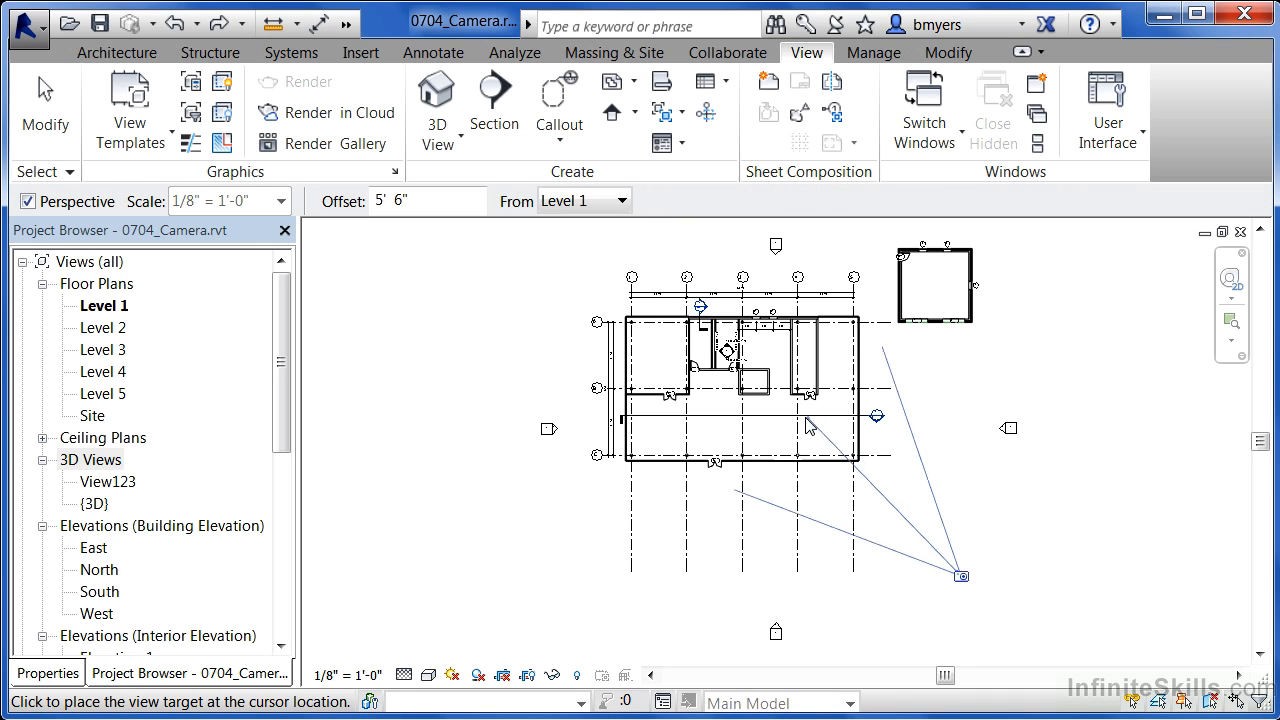
{"action": "left_click", "coordinate": [589, 251]}
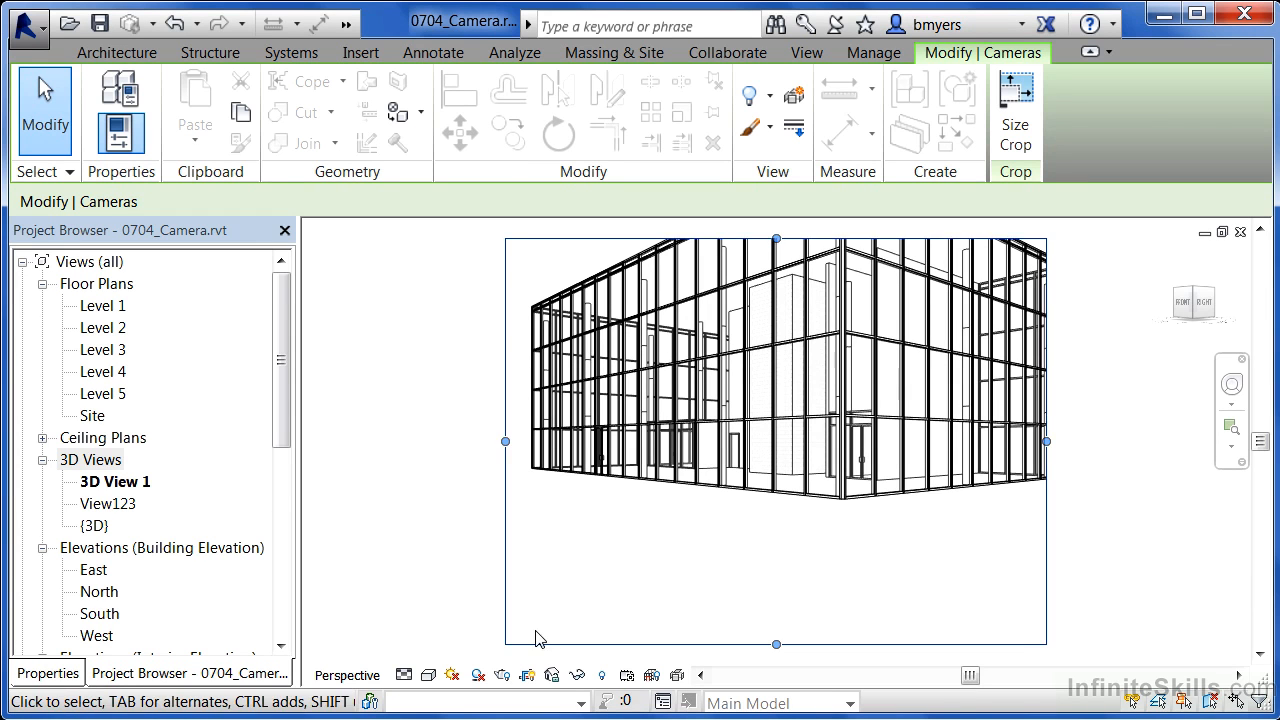
Set the exterior corner camera view to the Shaded visual style and close it to return to the Level 1 plan
{"action": "left_click", "coordinate": [428, 678]}
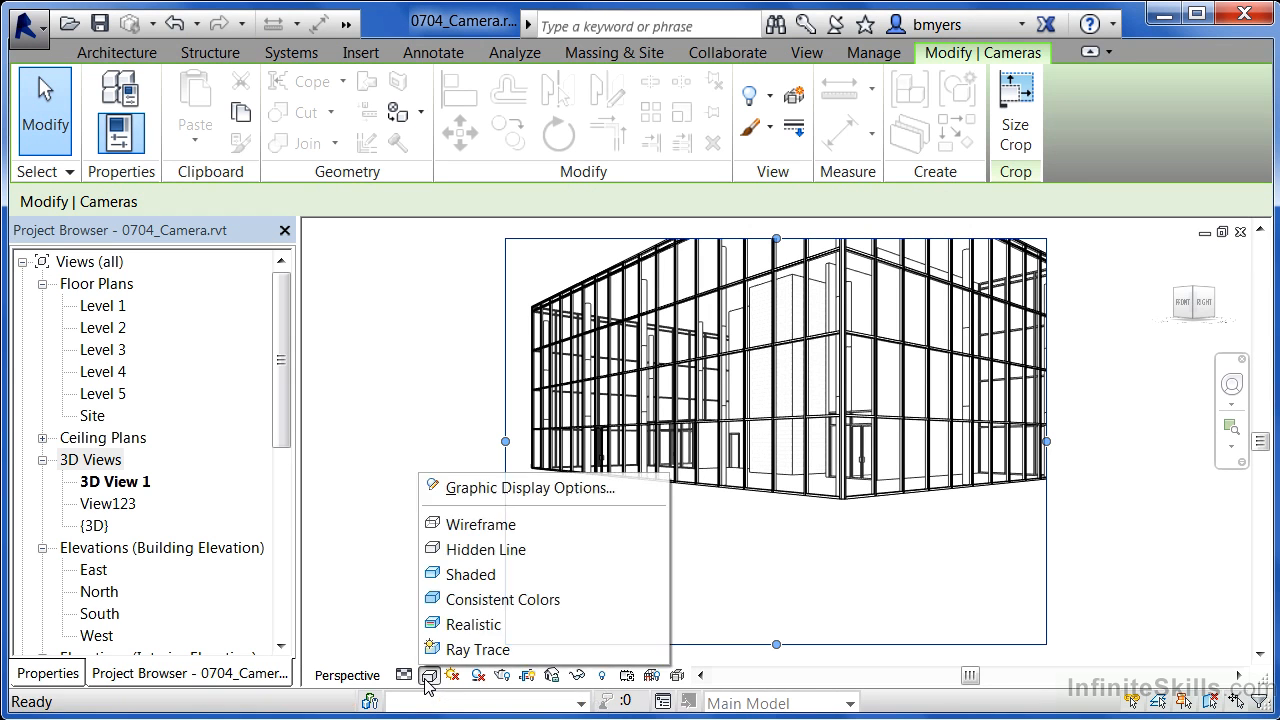
{"action": "left_click", "coordinate": [451, 576]}
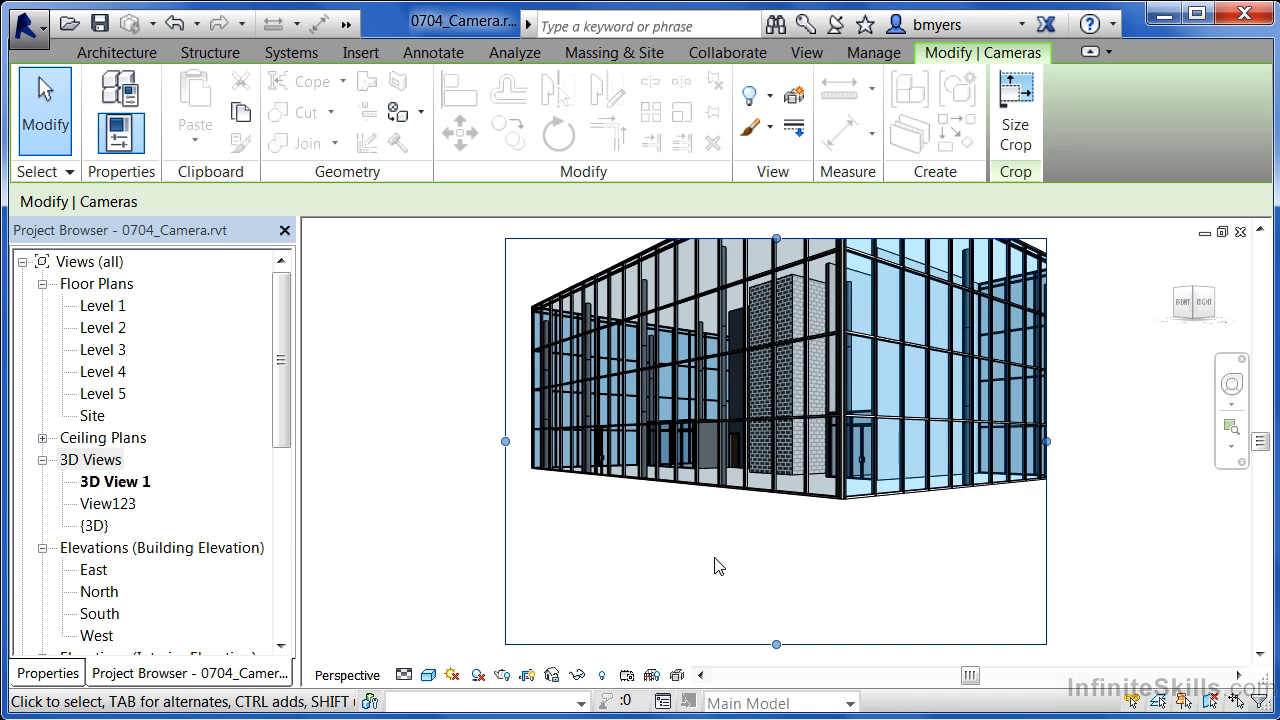
{"action": "left_click", "coordinate": [1241, 233]}
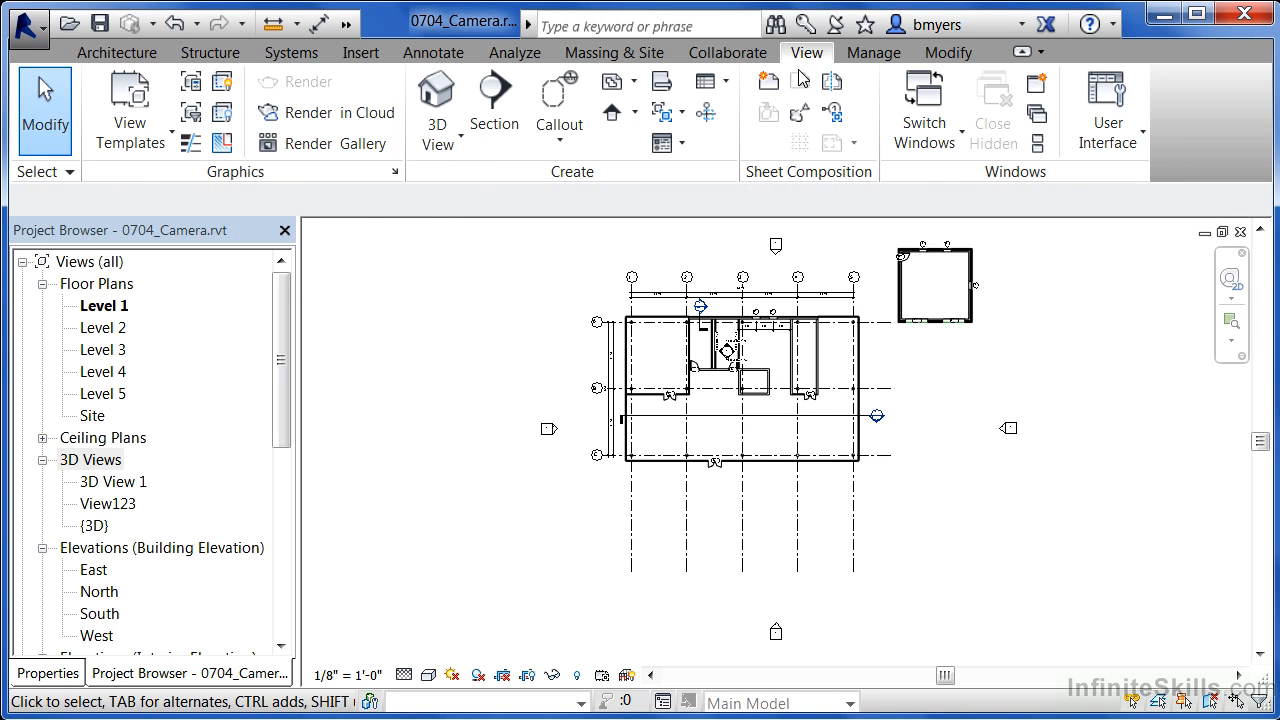
Place a second camera inside the building's lower-left corner on the Level 1 plan, aimed diagonally past the upper-right rooms
{"action": "left_click", "coordinate": [436, 146]}
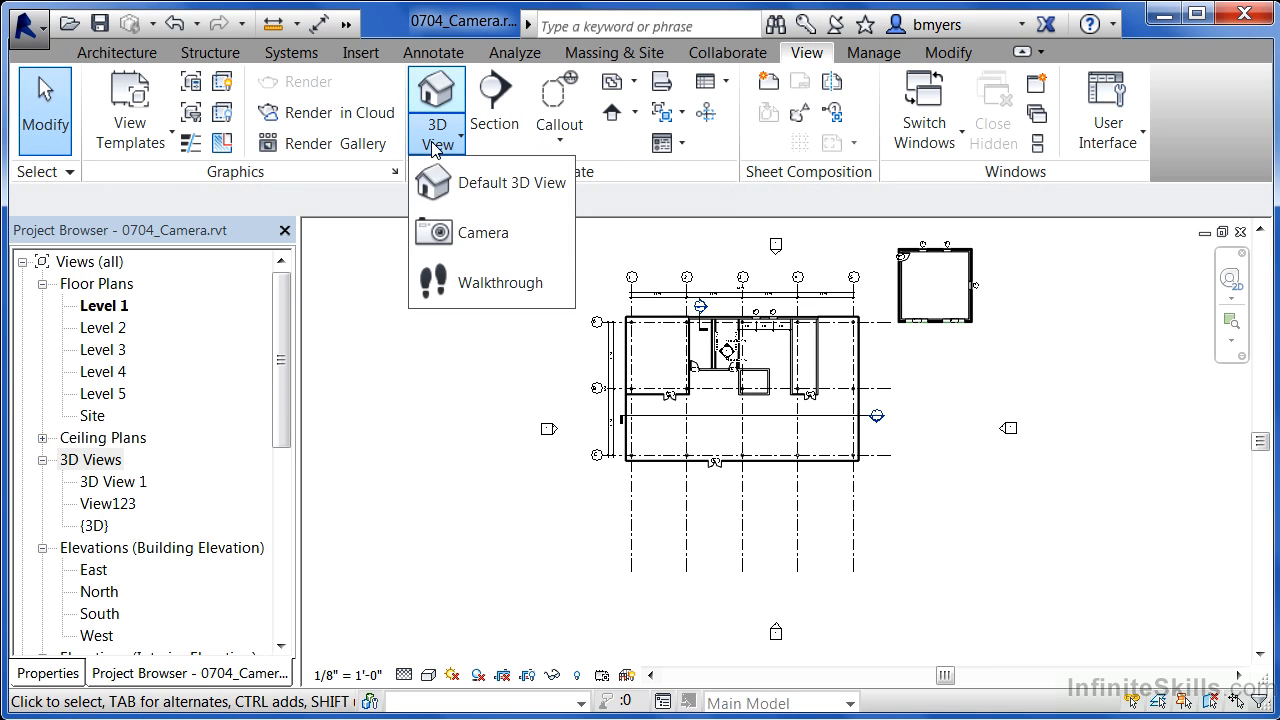
{"action": "left_click", "coordinate": [480, 230]}
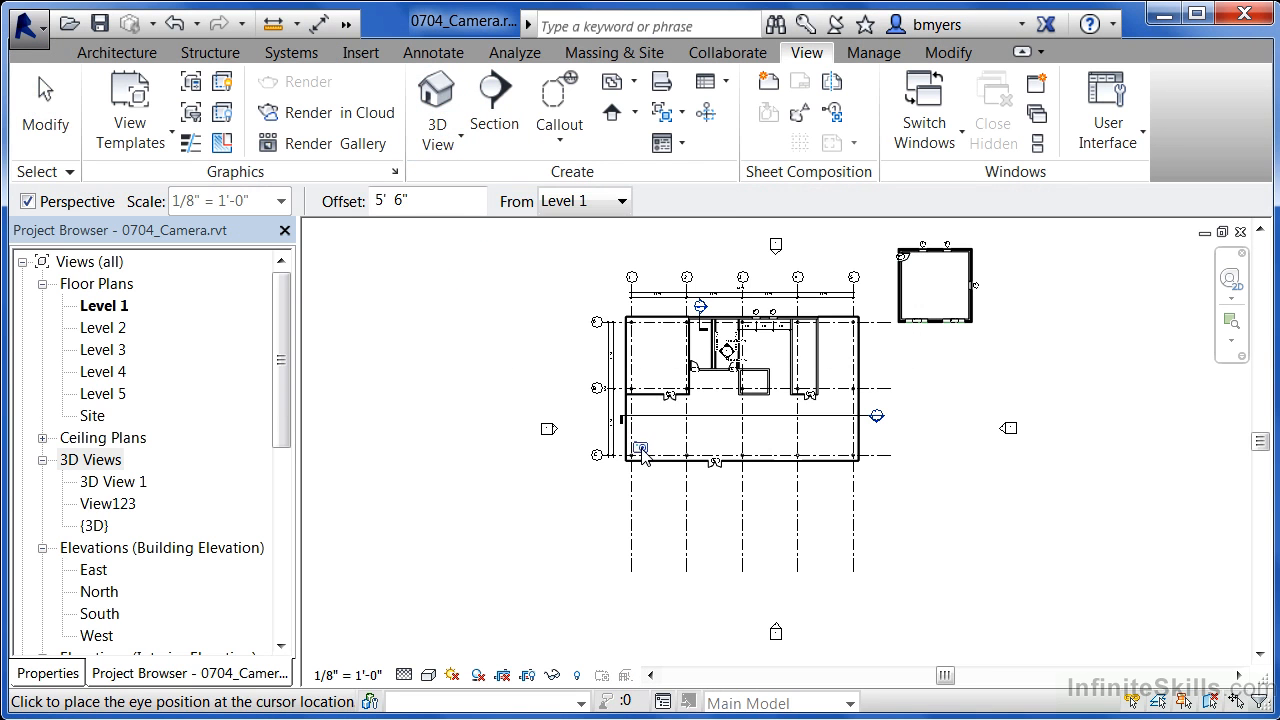
{"action": "left_click", "coordinate": [641, 448]}
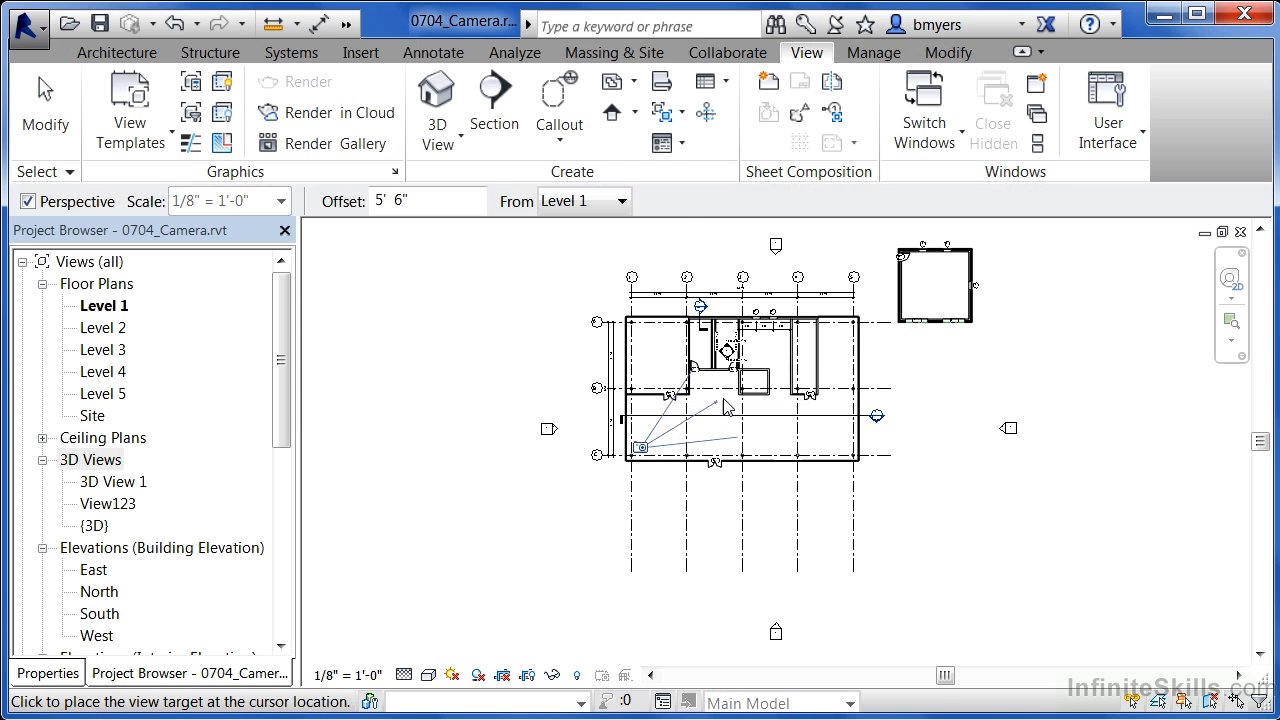
{"action": "left_click", "coordinate": [846, 237]}
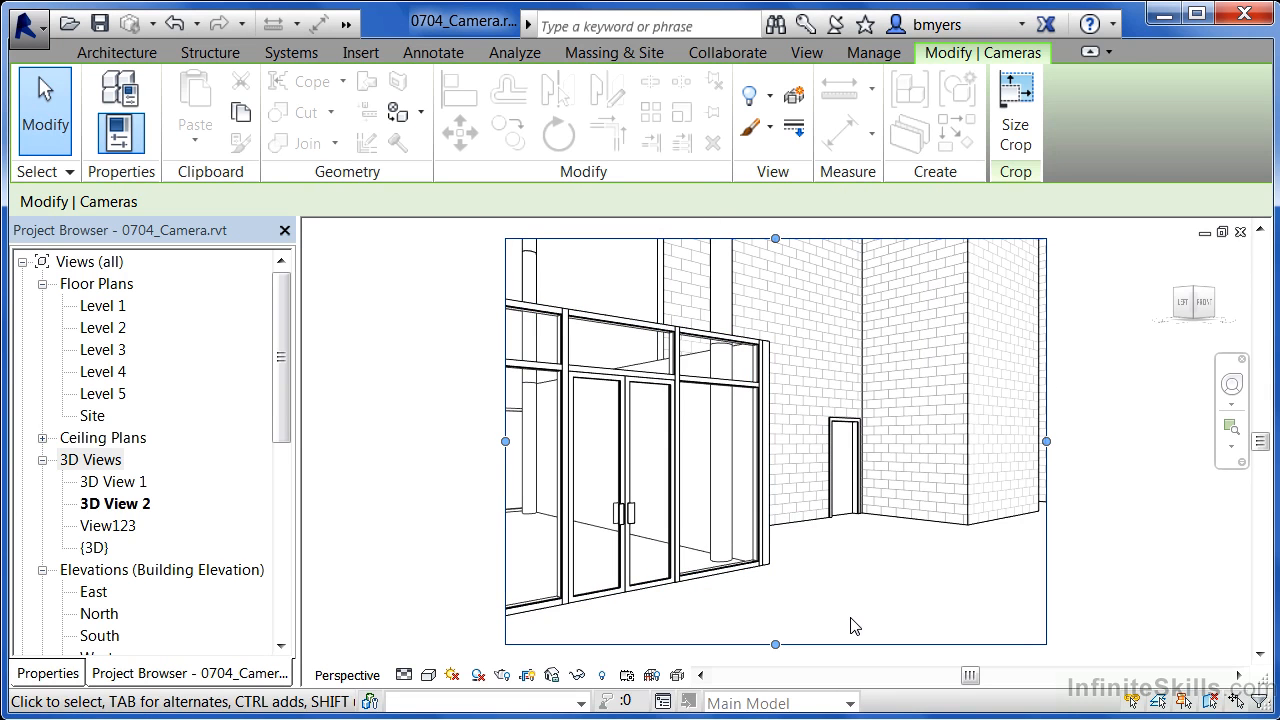
Set the interior camera view to the Shaded visual style and close it to return to the floor plan
{"action": "left_click", "coordinate": [429, 676]}
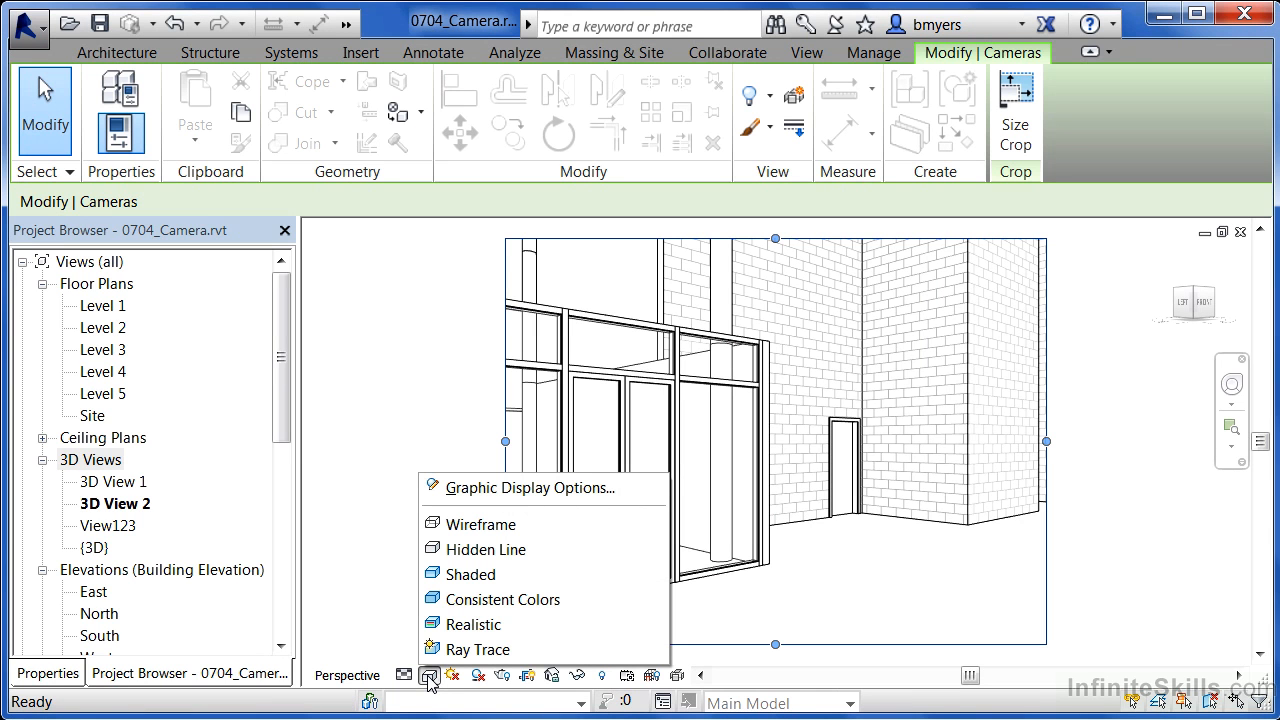
{"action": "left_click", "coordinate": [458, 575]}
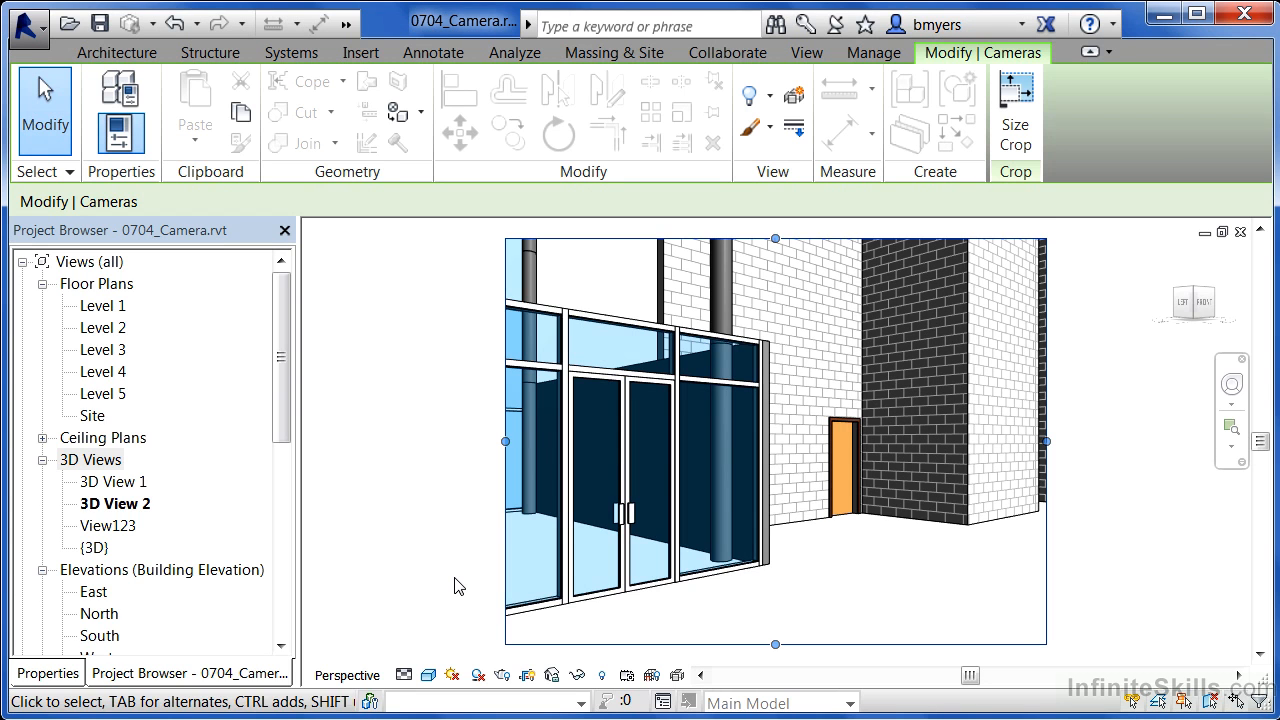
{"action": "left_click", "coordinate": [1240, 232]}
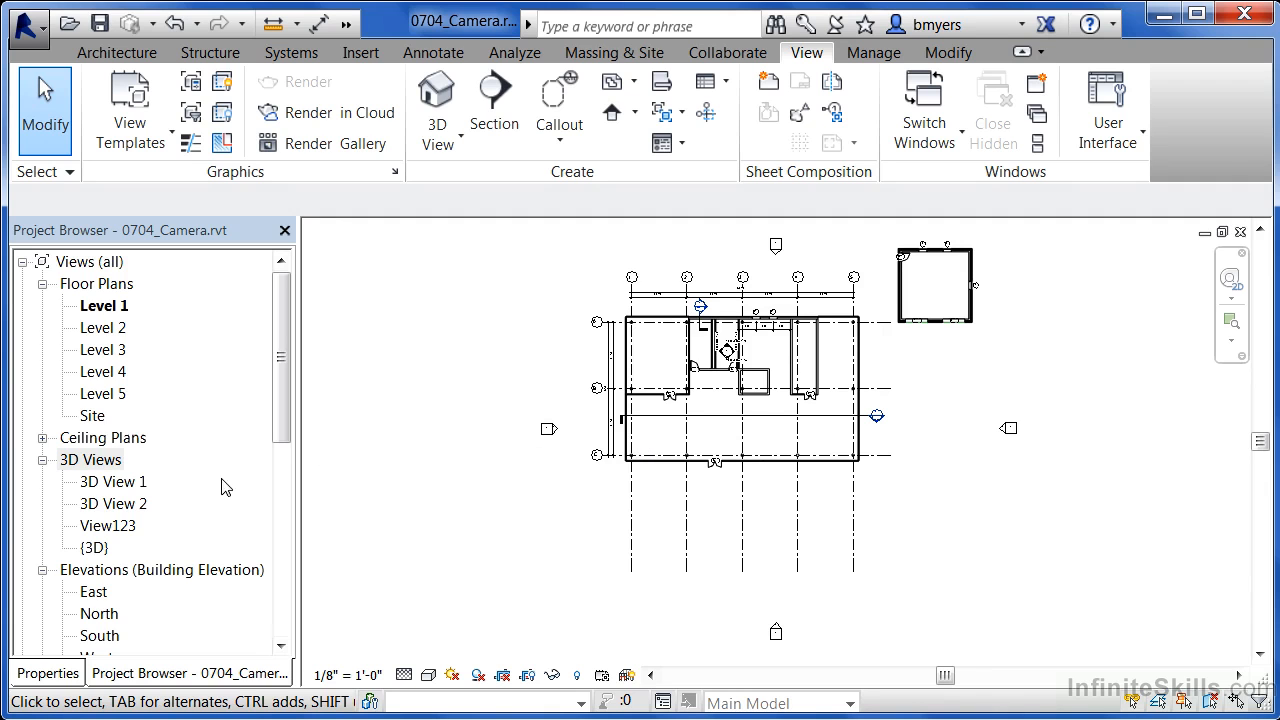
Show the camera of 3D View 2 in the Level 1 plan to inspect its position and field of view, and deselect it
{"action": "left_click", "coordinate": [119, 508]}
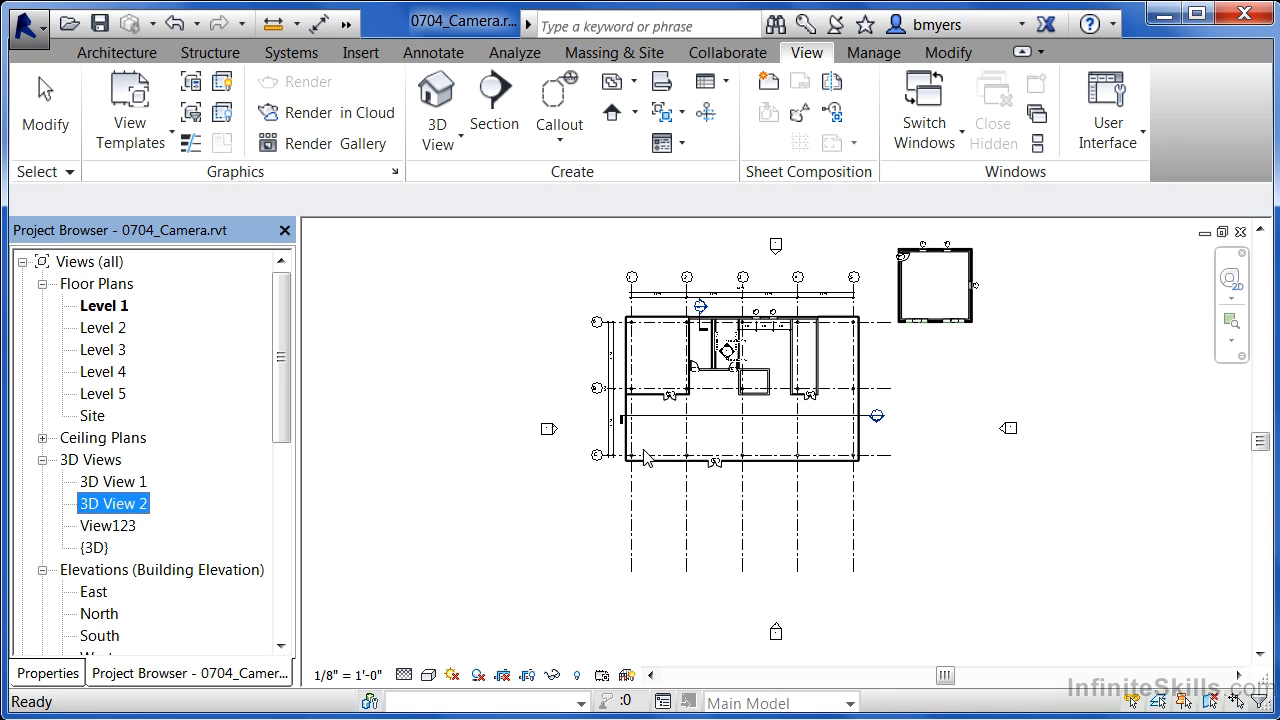
{"action": "right_click", "coordinate": [131, 512]}
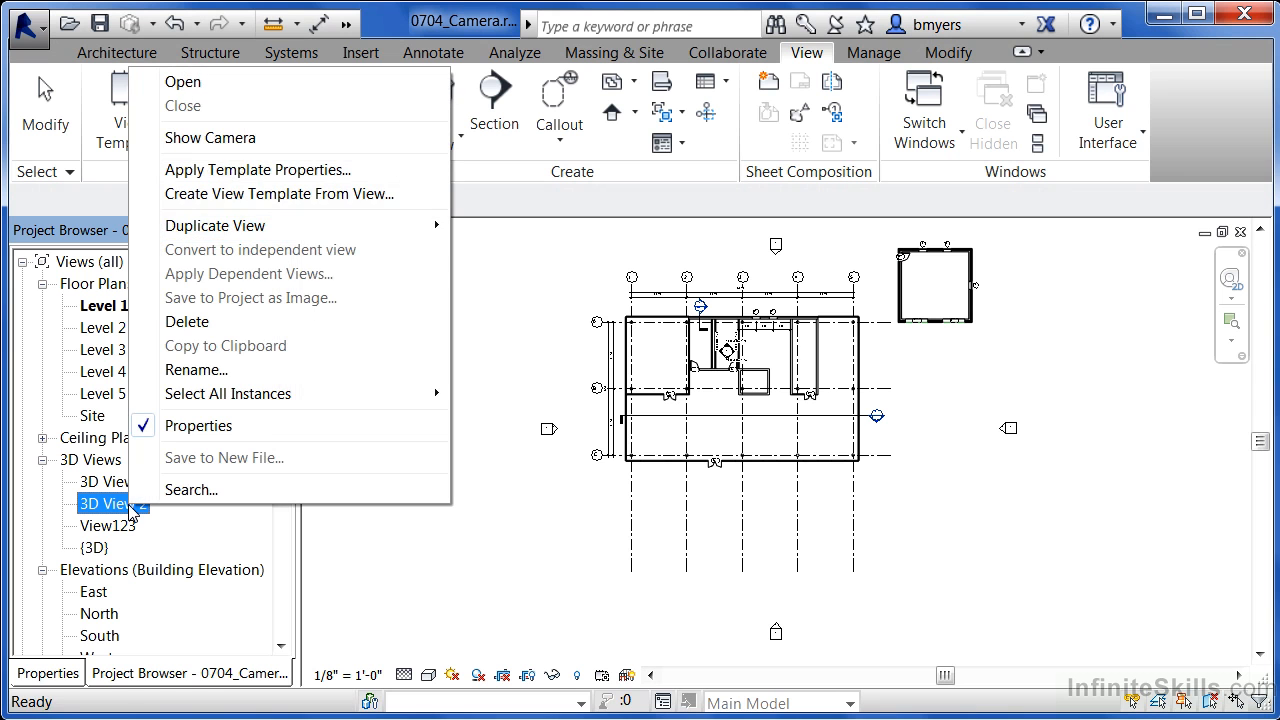
{"action": "left_click", "coordinate": [242, 143]}
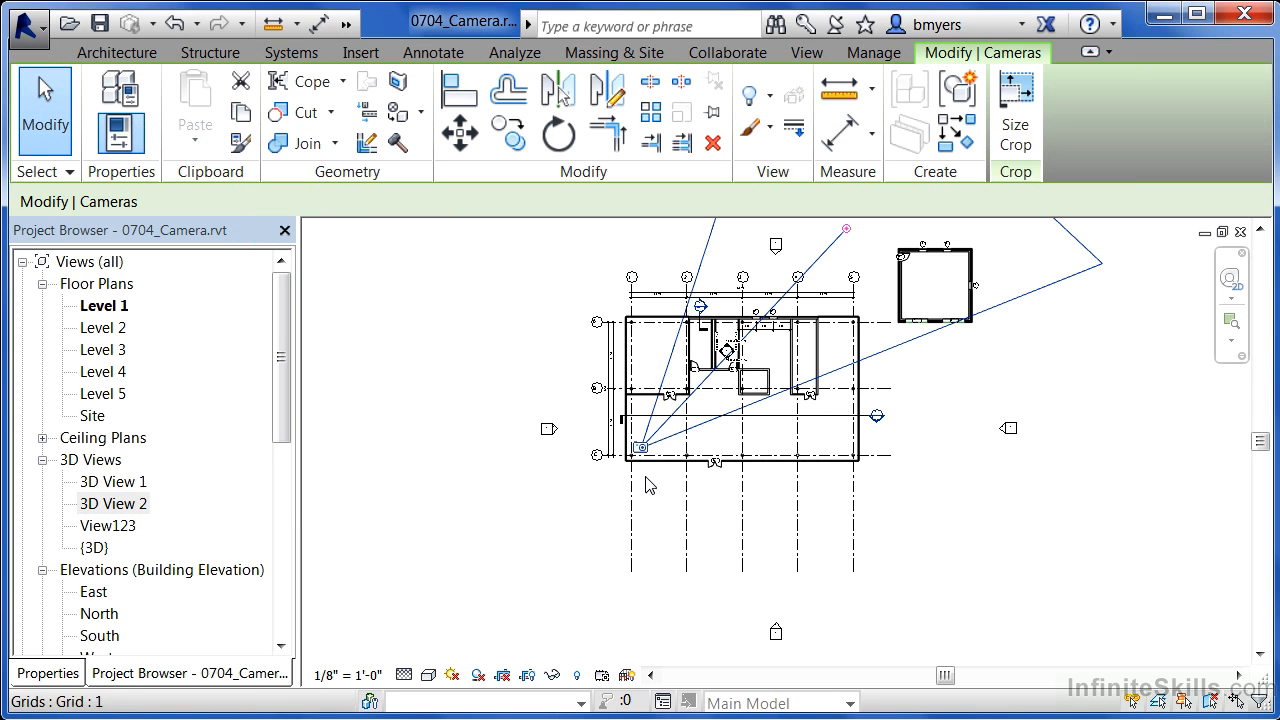
{"action": "mouse_move", "coordinate": [643, 452]}
{"action": "left_mouse_down"}
{"action": "mouse_move", "coordinate": [675, 425]}
{"action": "mouse_move", "coordinate": [745, 432]}
{"action": "mouse_move", "coordinate": [690, 440]}
{"action": "mouse_move", "coordinate": [742, 445]}
{"action": "mouse_move", "coordinate": [645, 455]}
{"action": "left_mouse_up"}
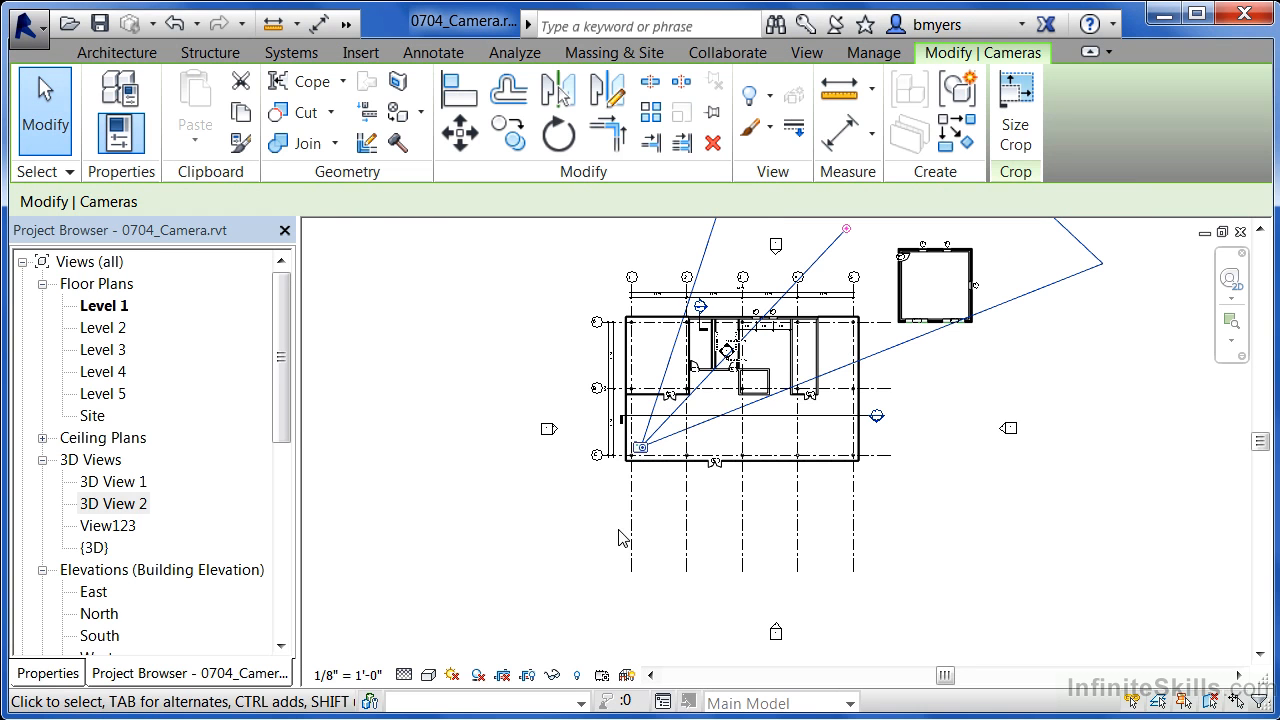
{"action": "left_click", "coordinate": [586, 590]}
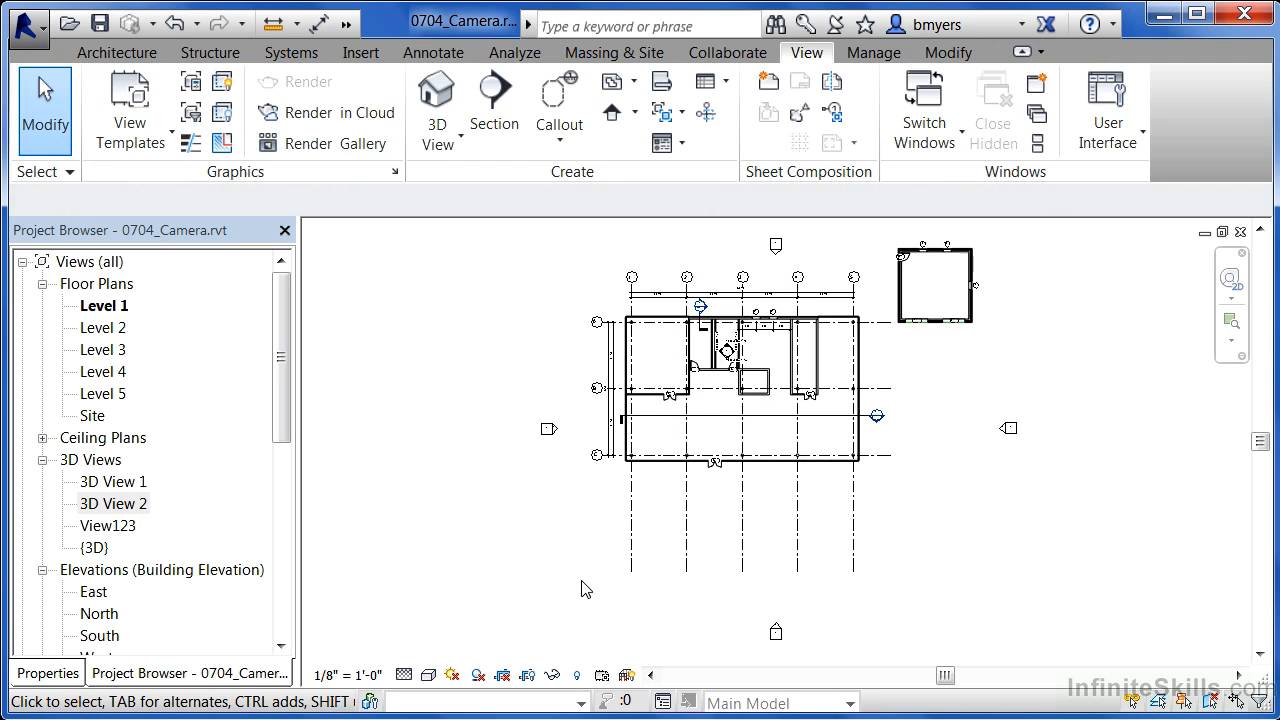
Place a third camera just outside the lower wall's entrance doors on the plan, aimed straight across the building beyond the opposite wall
{"action": "left_click", "coordinate": [438, 135]}
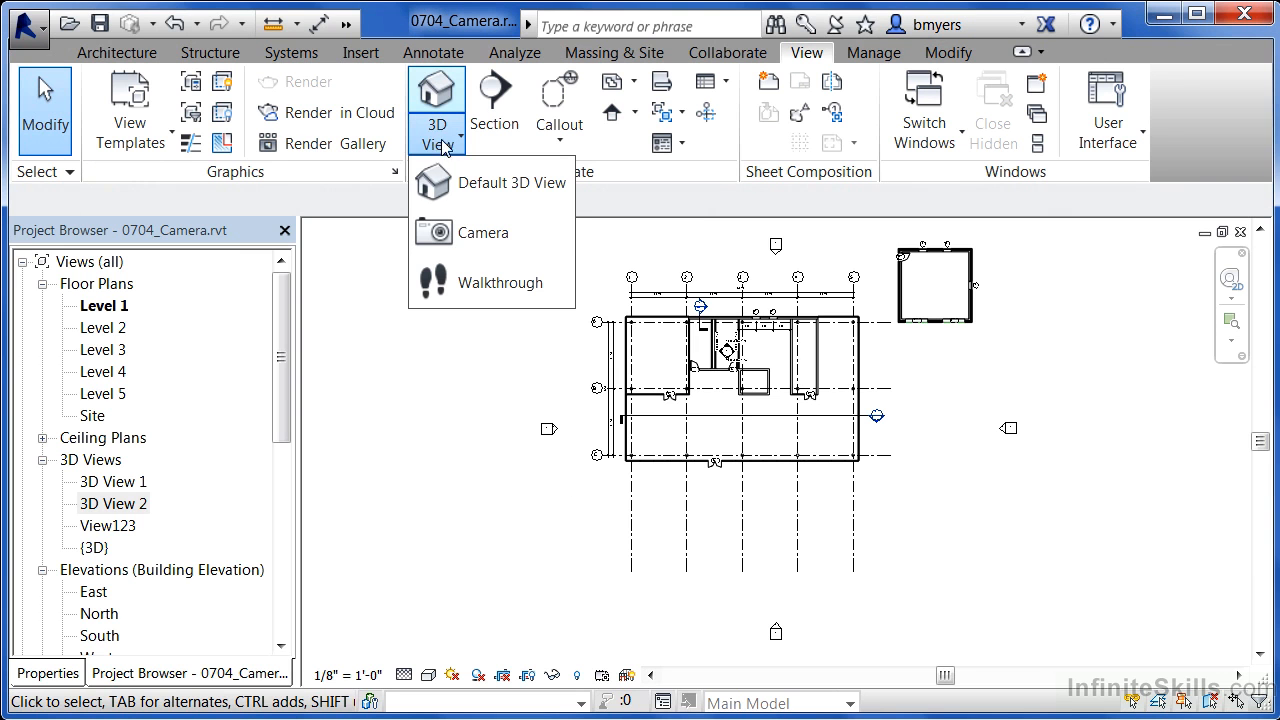
{"action": "left_click", "coordinate": [437, 232]}
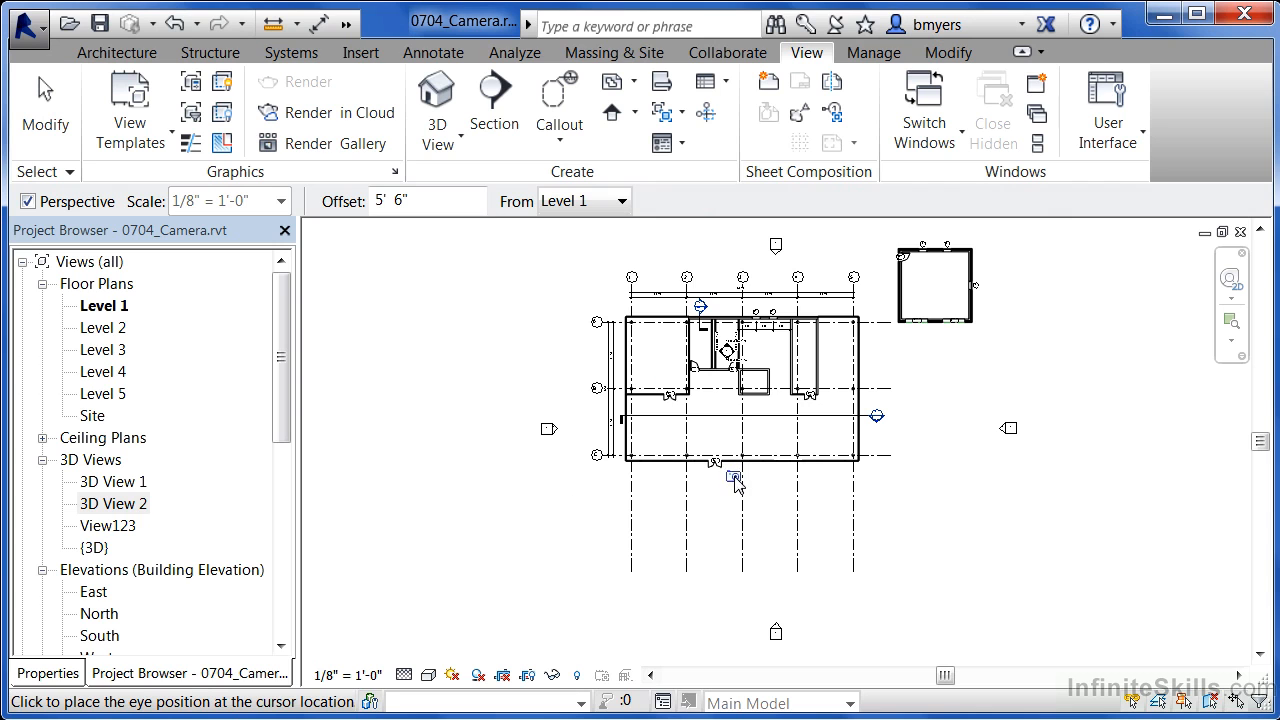
{"action": "left_click", "coordinate": [728, 478]}
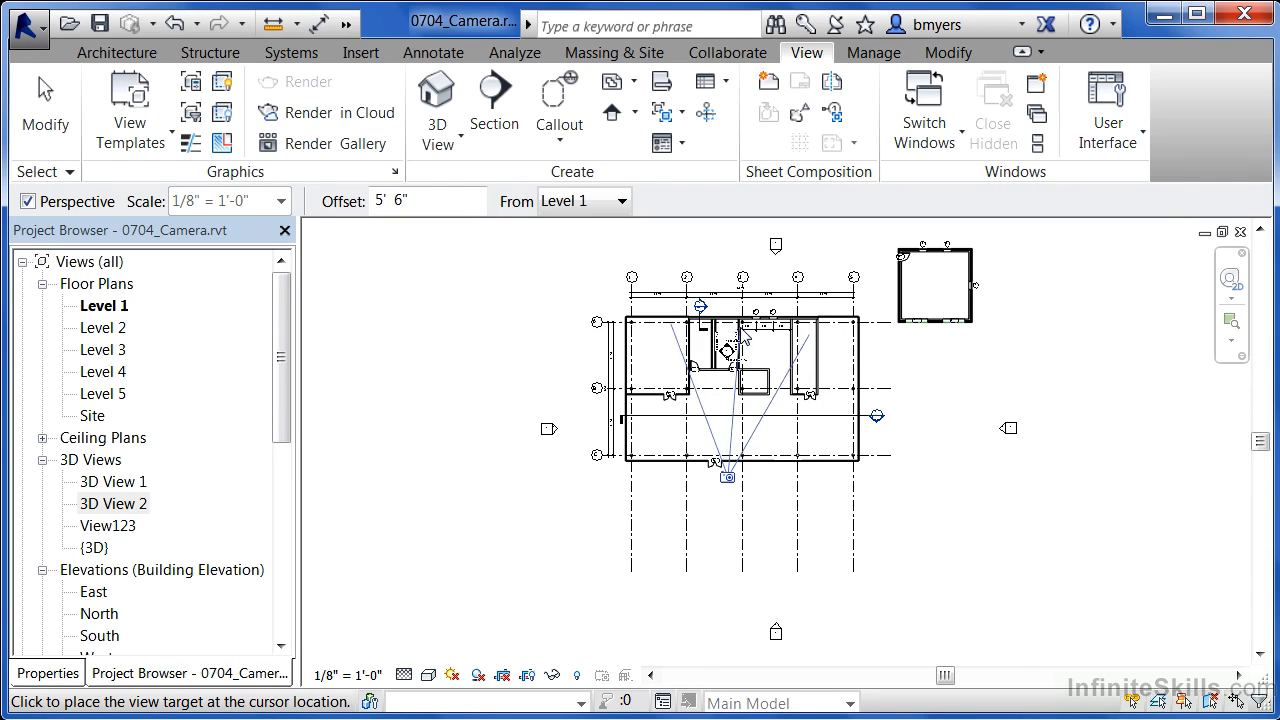
{"action": "left_click", "coordinate": [735, 250]}
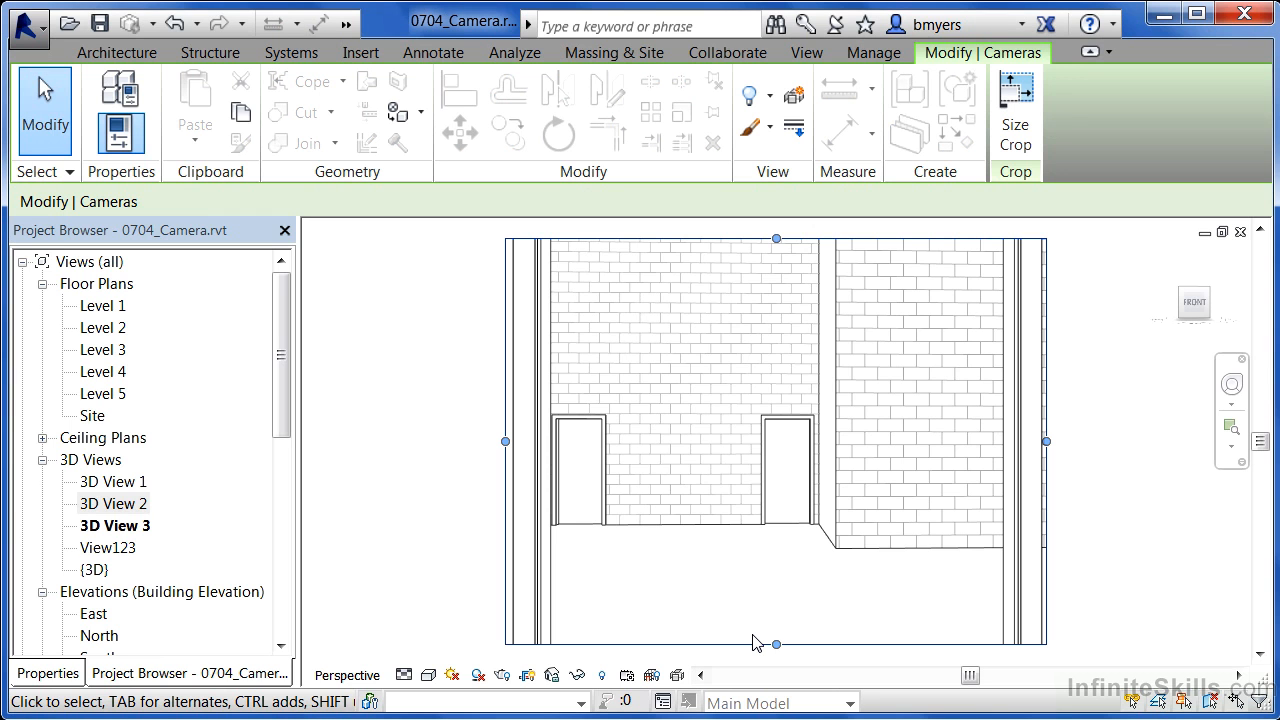
Set the entrance camera's Target Elevation to 300' and change its view to the Shaded visual style
{"action": "left_click", "coordinate": [64, 676]}
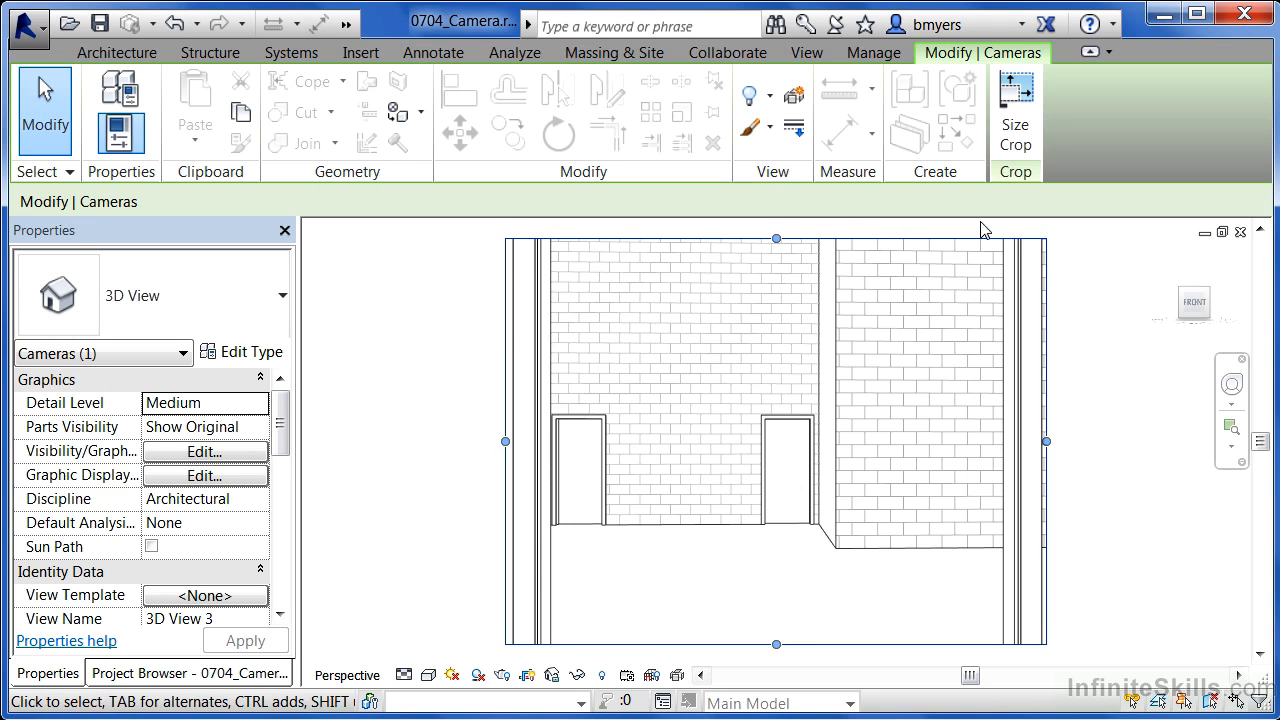
{"action": "left_click_drag", "start_coordinate": [279, 427], "coordinate": [287, 578]}
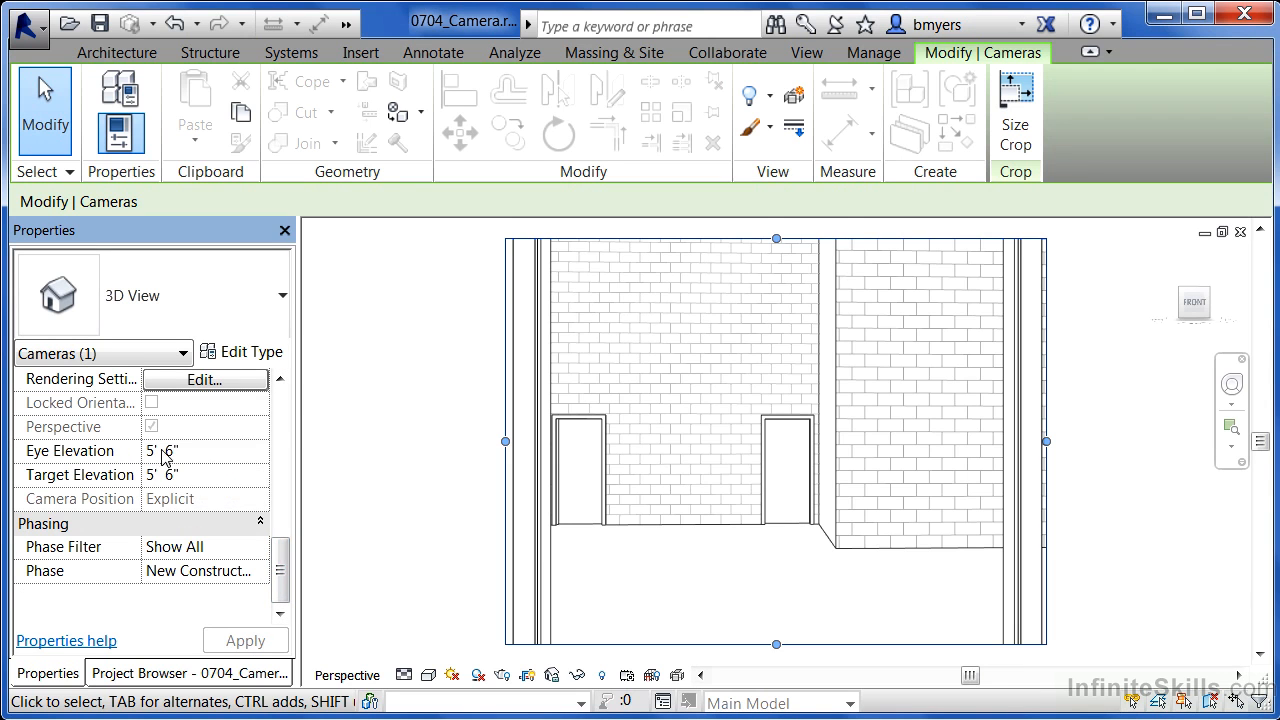
{"action": "left_click_drag", "start_coordinate": [281, 426], "coordinate": [283, 550]}
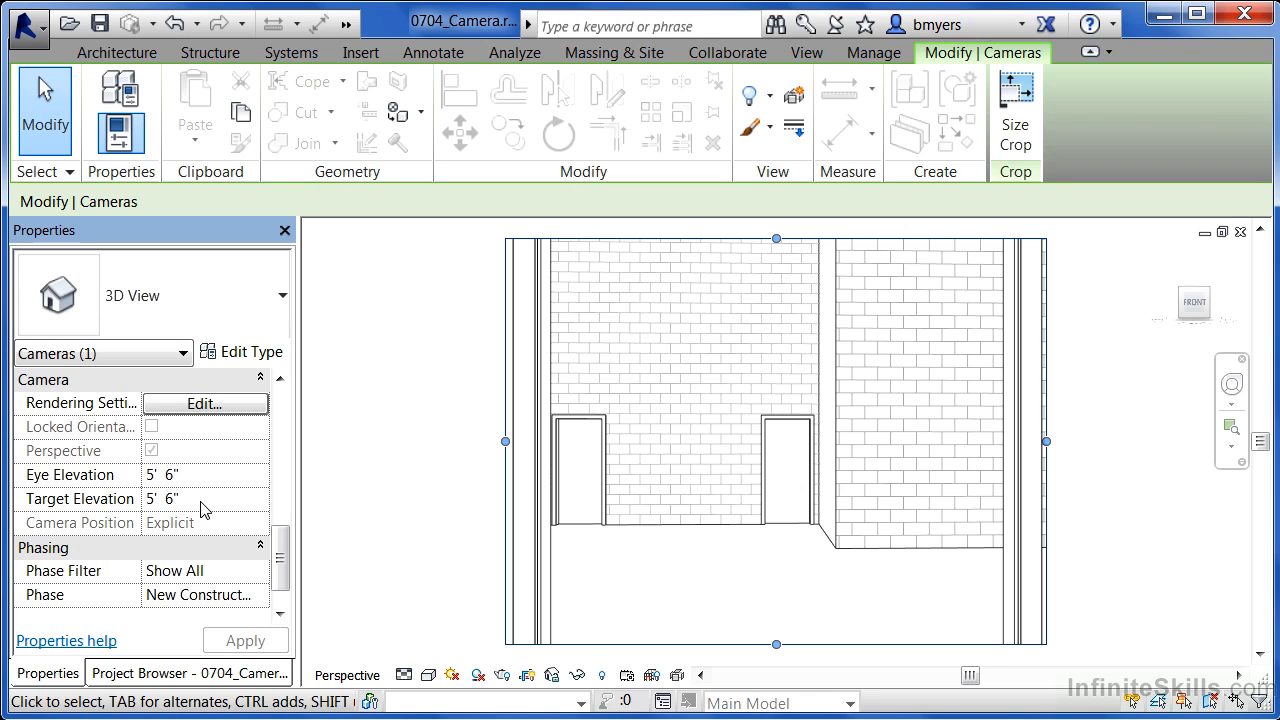
{"action": "left_click", "coordinate": [205, 500]}
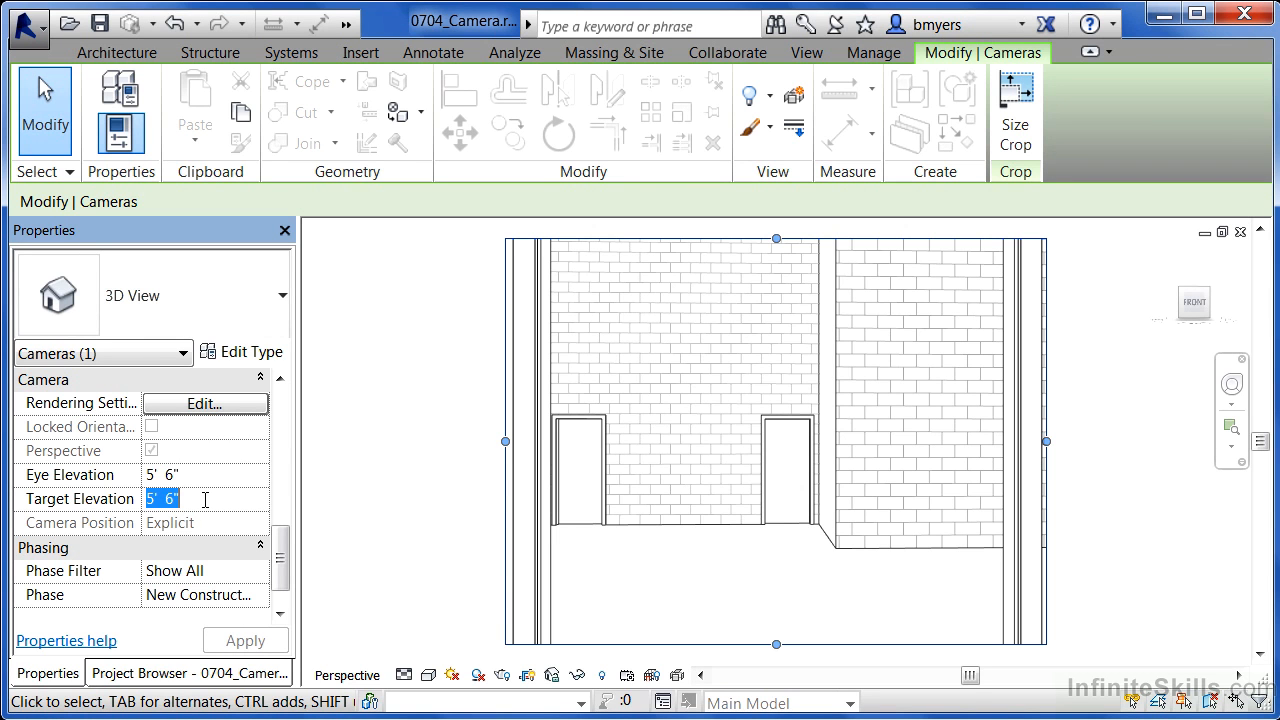
{"action": "type", "text": "300"}
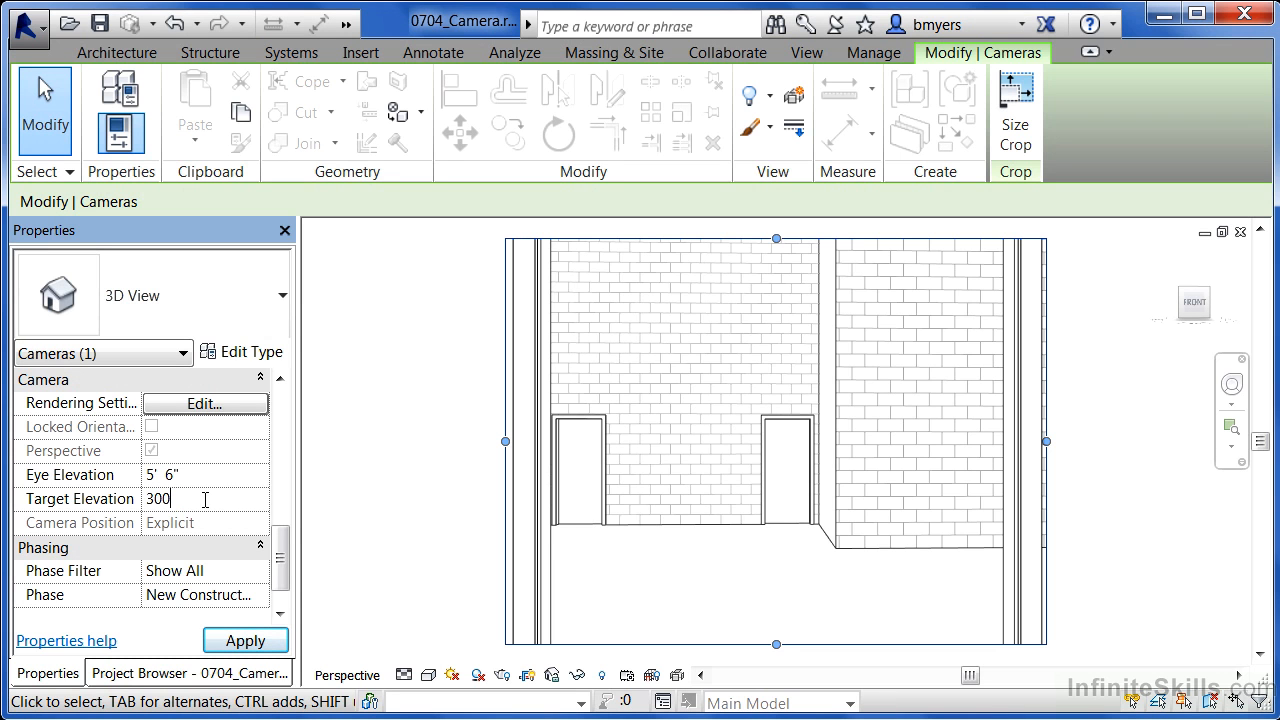
{"action": "type", "text": "'"}
{"action": "left_click", "coordinate": [251, 641]}
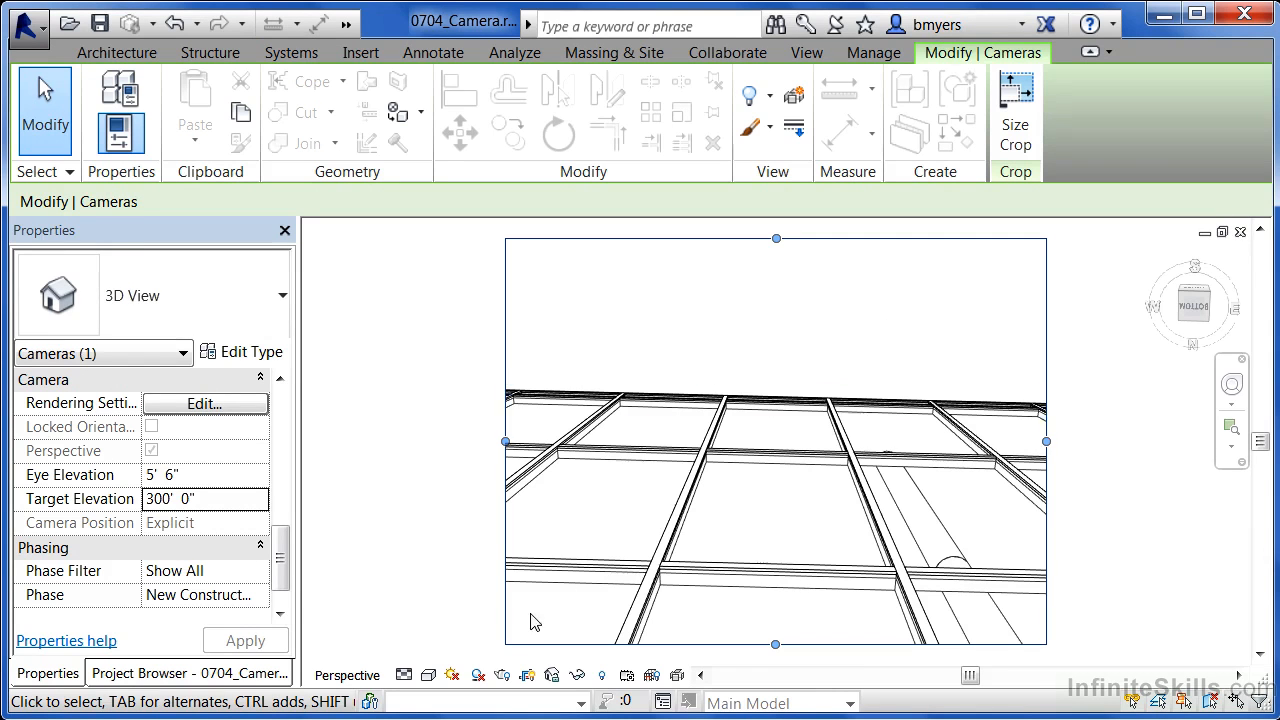
{"action": "left_click", "coordinate": [429, 676]}
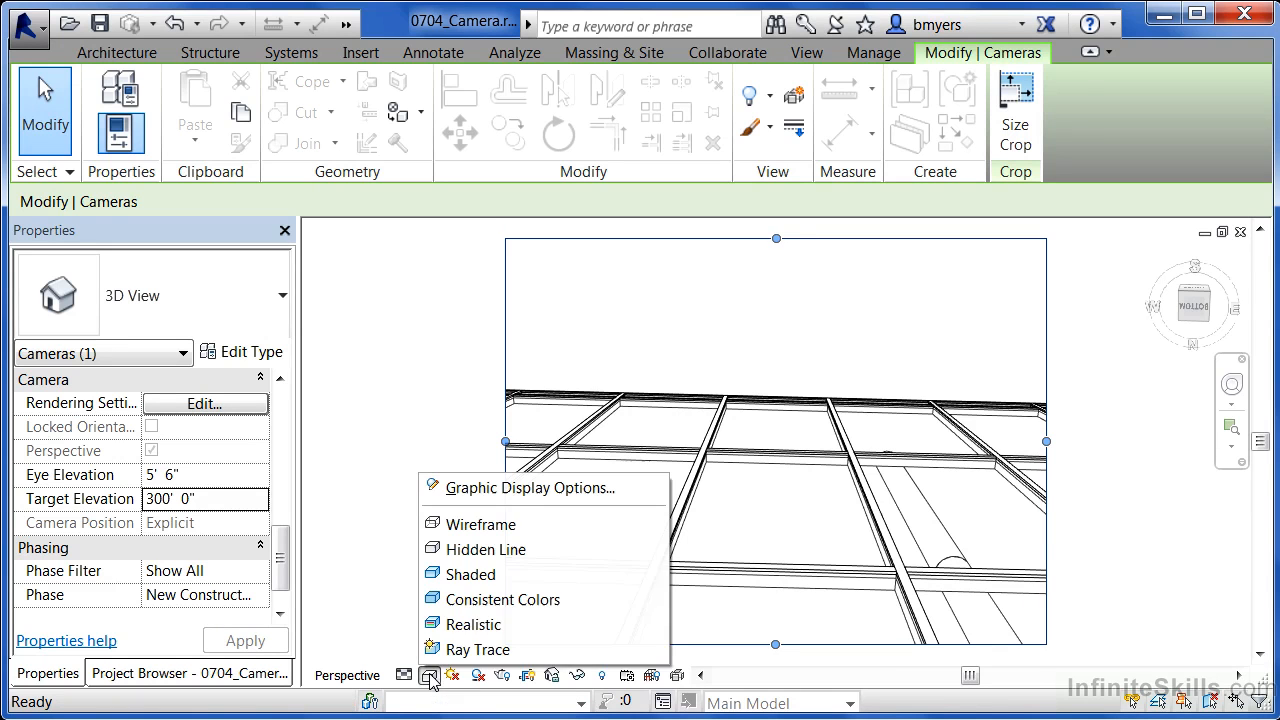
{"action": "left_click", "coordinate": [484, 578]}
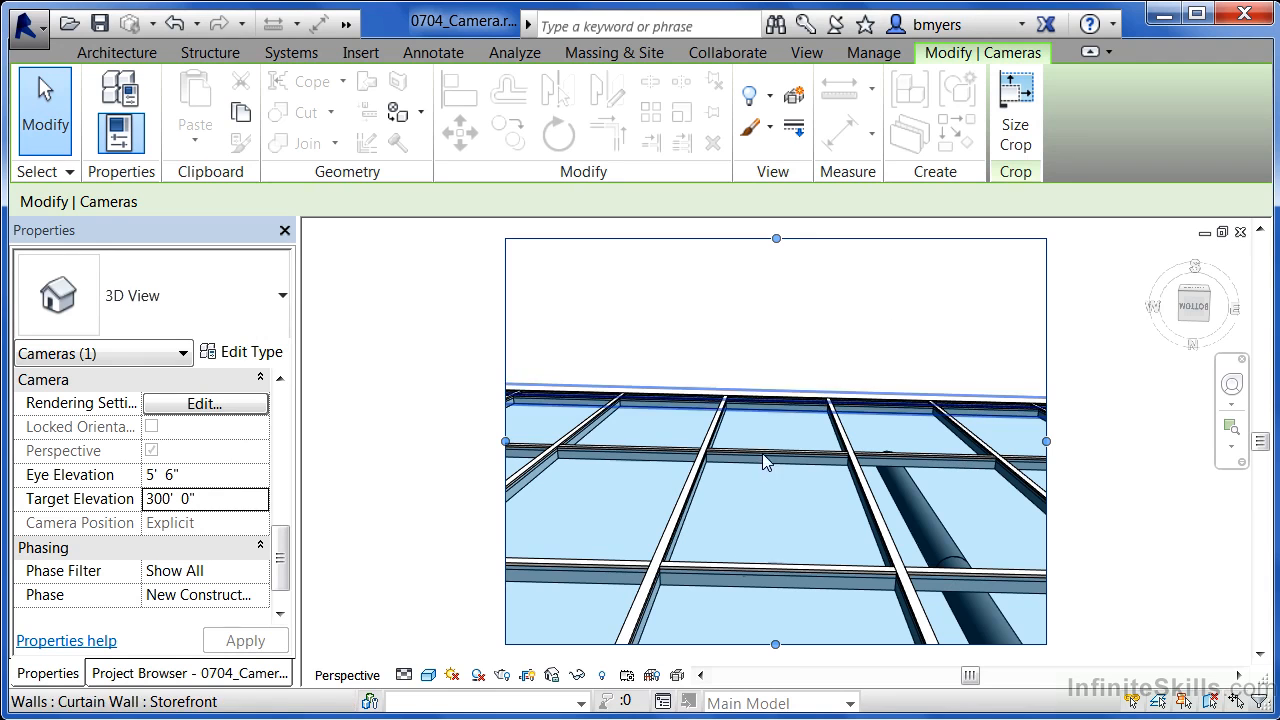